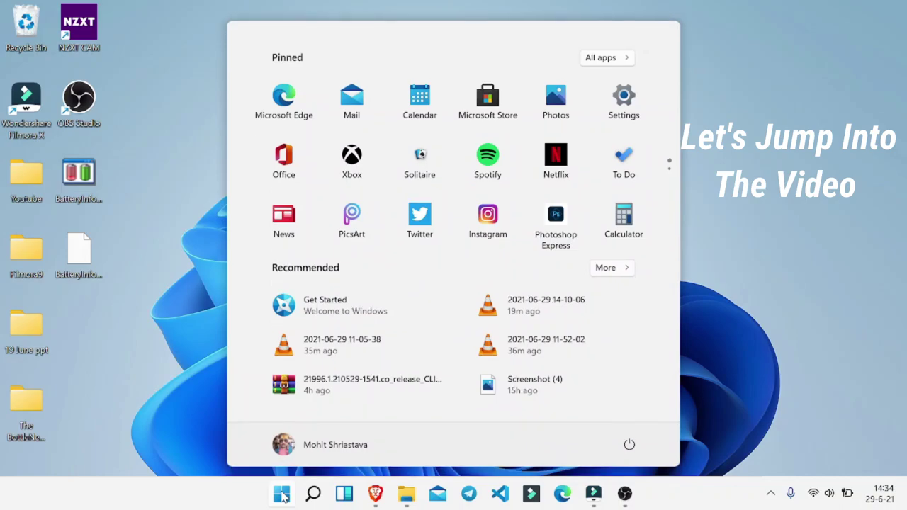
left_click(282, 495)
left_click(282, 495)
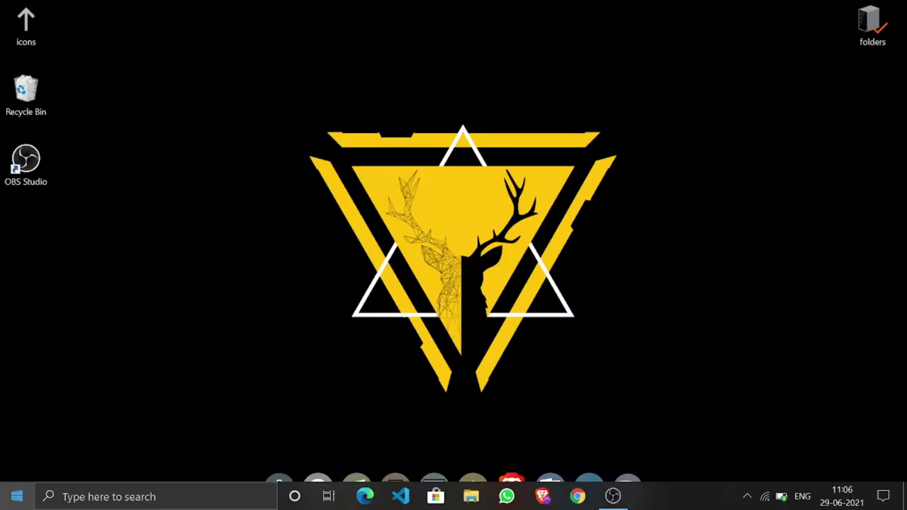
- Open the Windows Insider Program page in the Update & Security settings
key("super")
key("super+i")
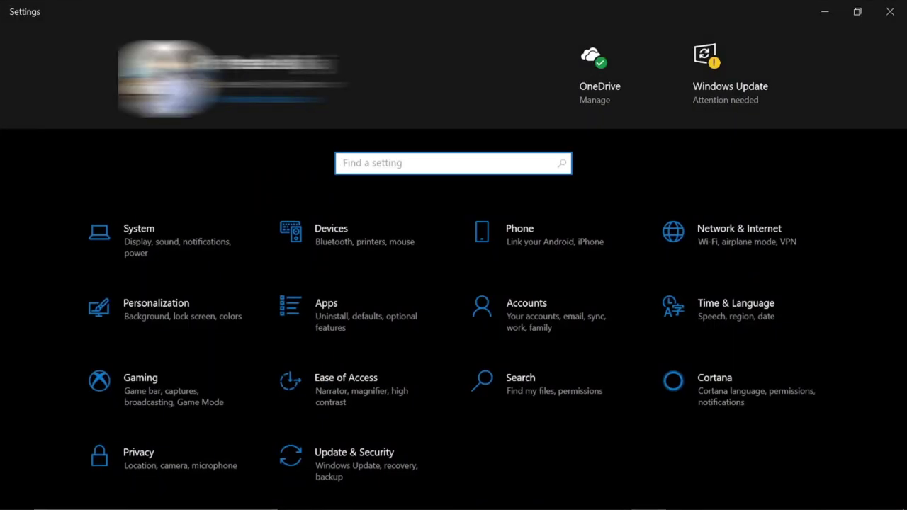
left_click(709, 68)
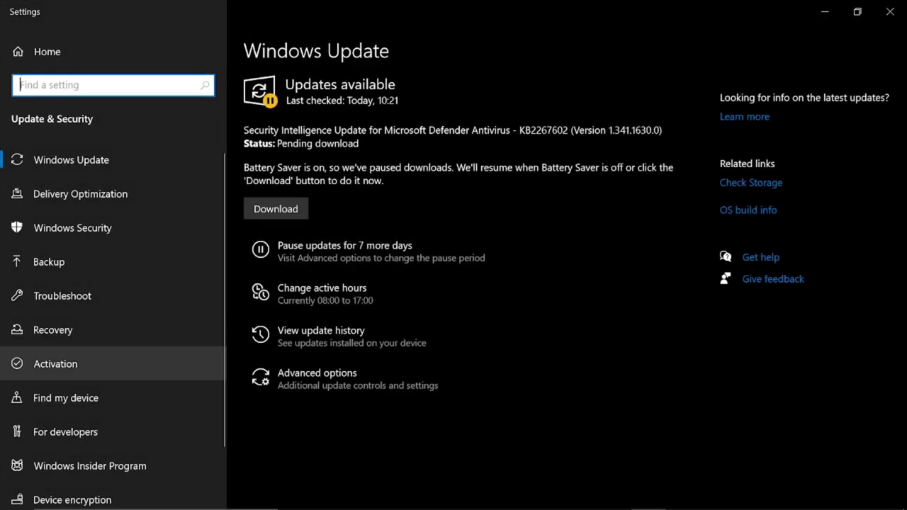
scroll(114, 355, "down", 1)
left_click(90, 401)
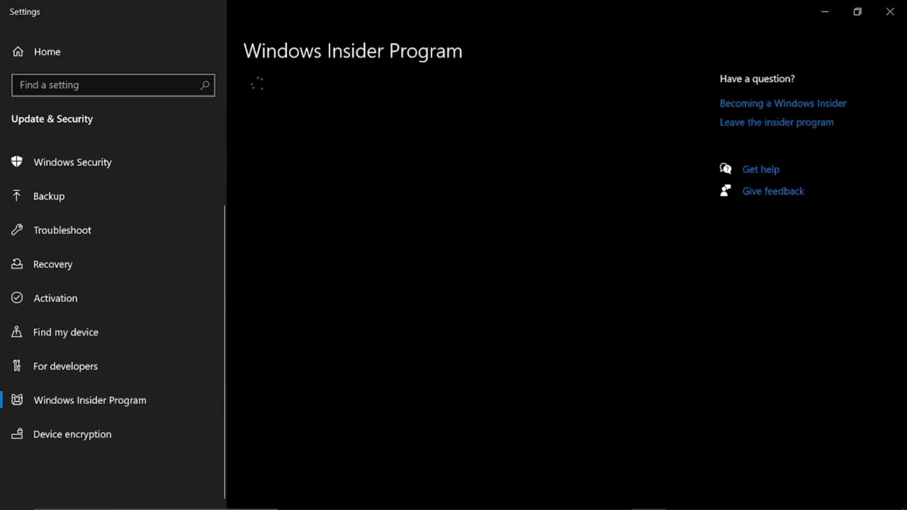
- Register the account for the Windows Insider Program and submit acceptance of the program agreement
key("Return")
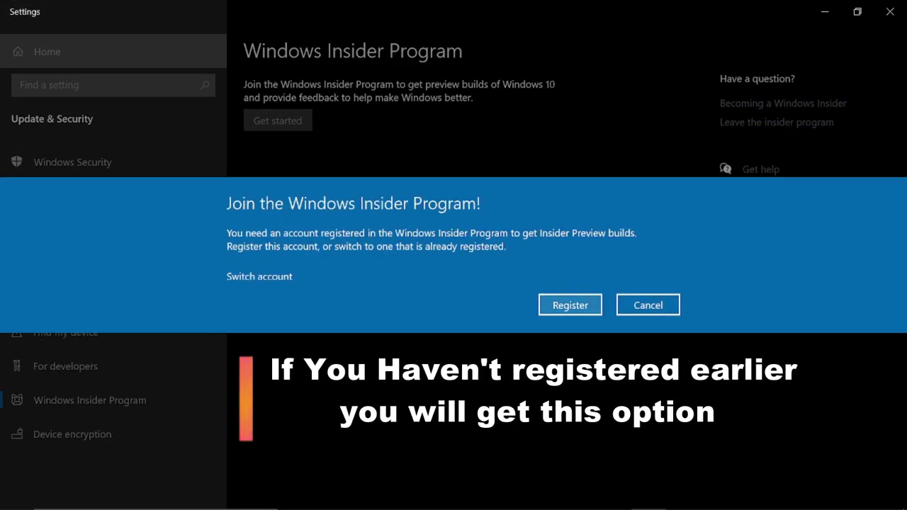
key("Return")
key("Return")
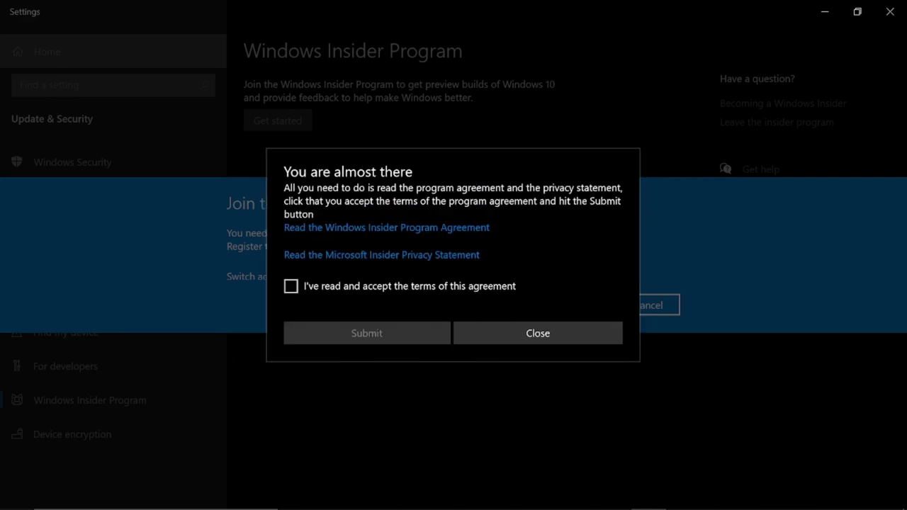
left_click(291, 286)
key("Return")
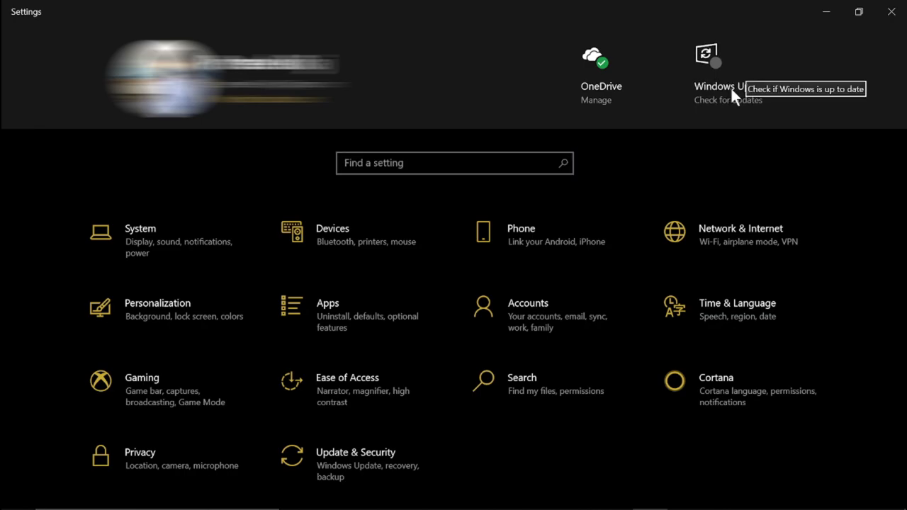
- Return to the Windows Insider Program page, get started and link the second listed account
left_click(733, 94)
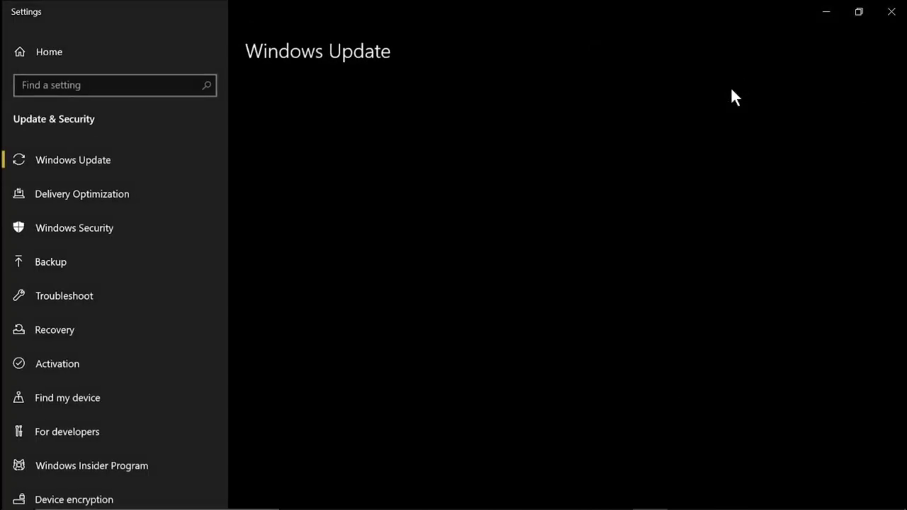
left_click(90, 454)
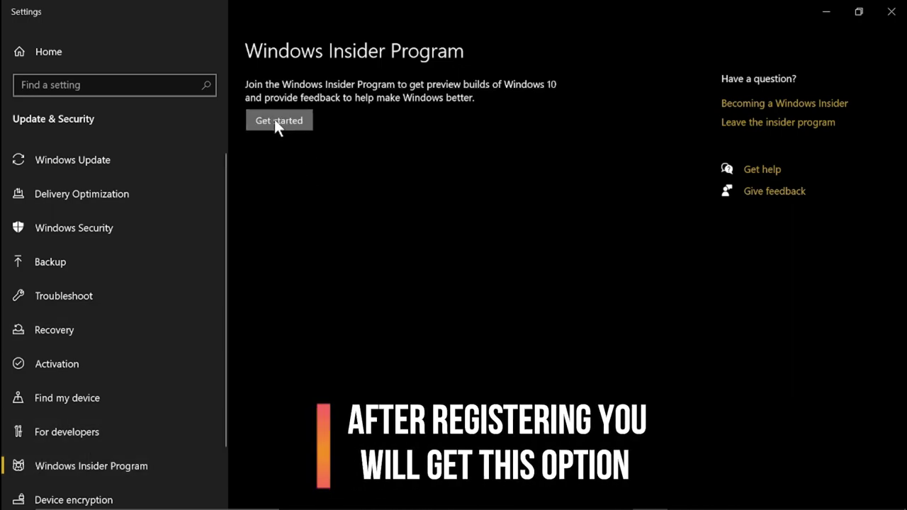
left_click(275, 120)
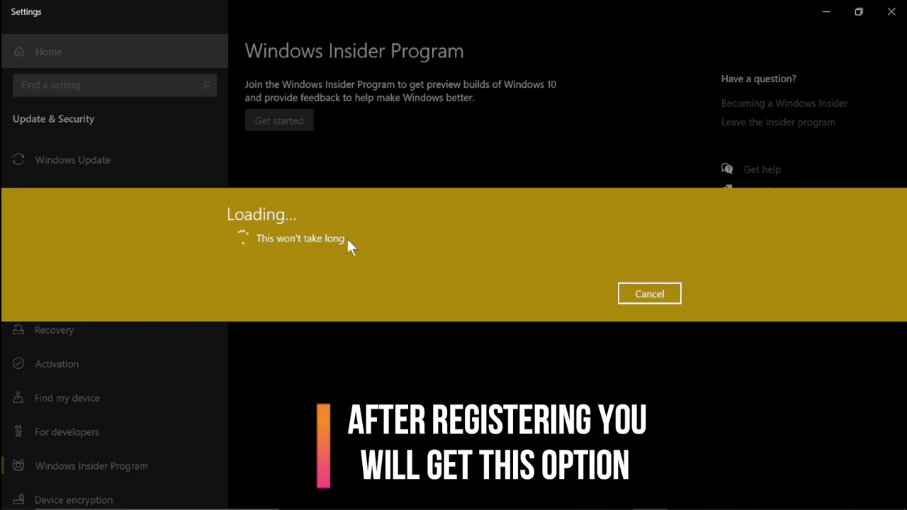
left_click(234, 243)
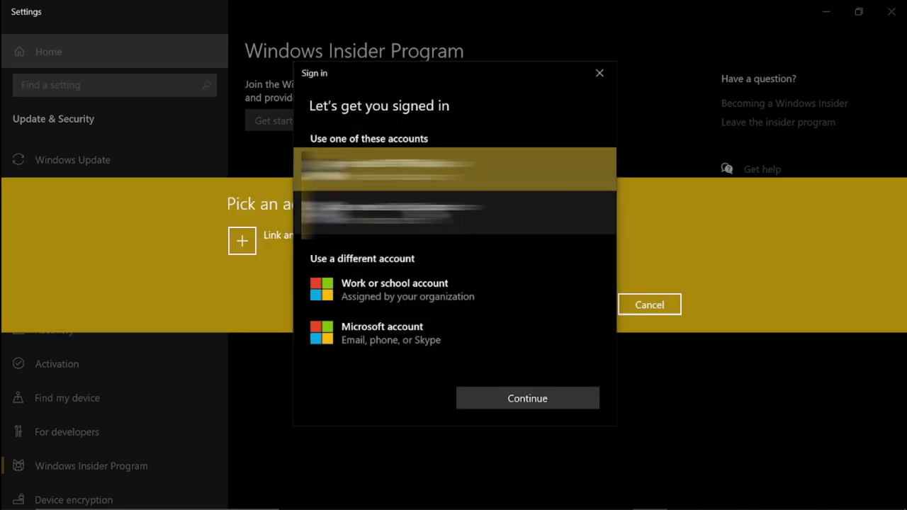
left_click(439, 212)
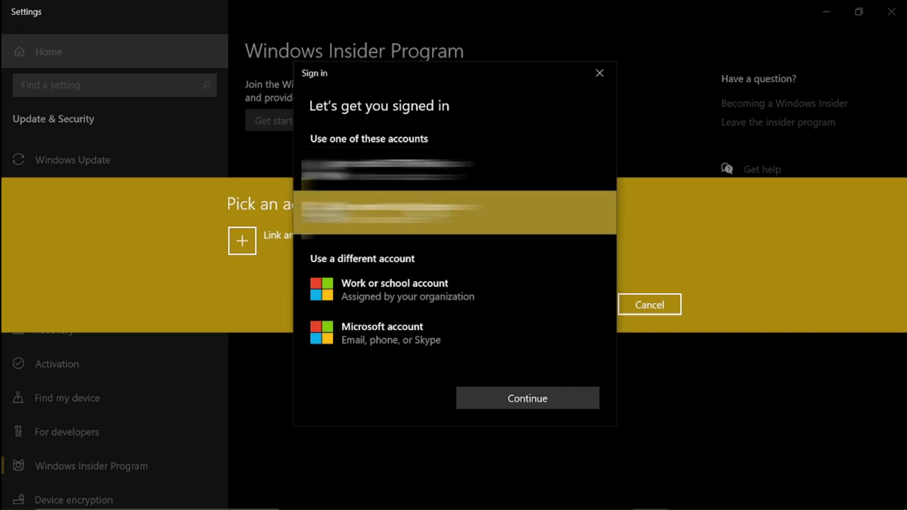
left_click(515, 402)
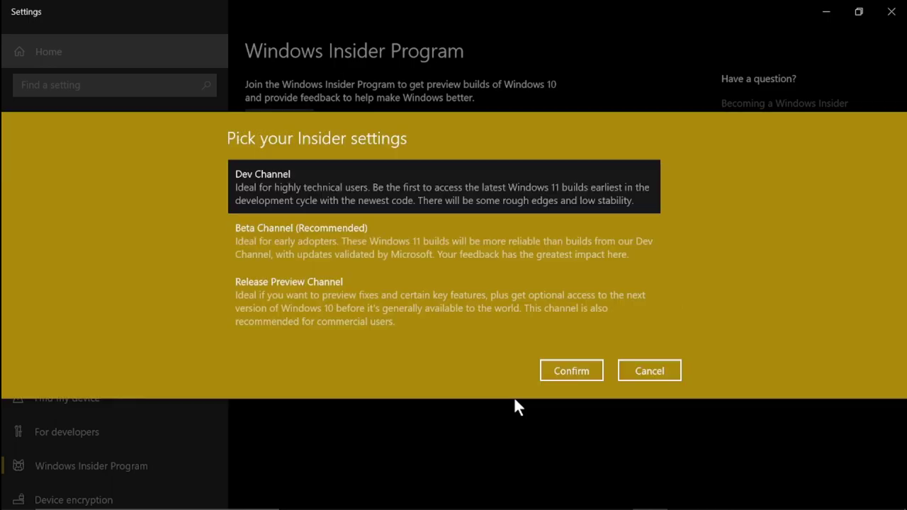
- Choose the Beta Channel (Recommended) as the Insider setting, accept the privacy terms and restart the PC immediately
left_click(298, 243)
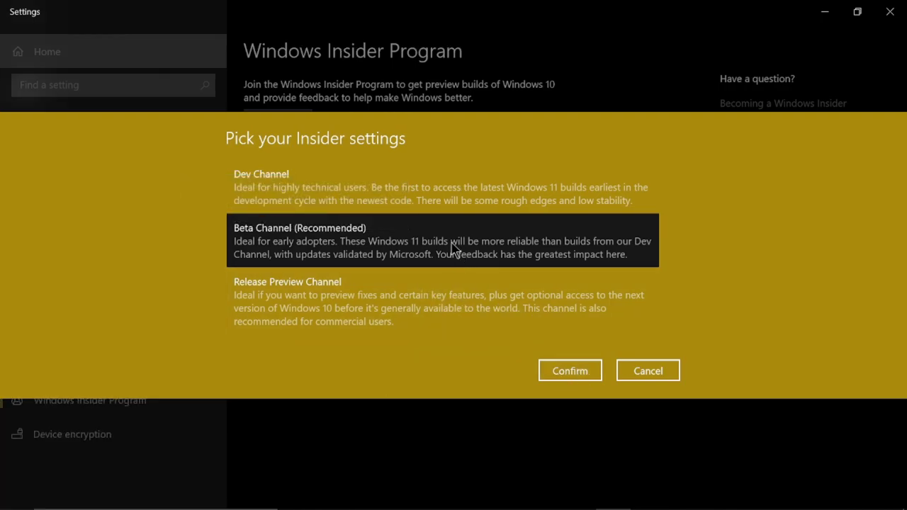
left_click(567, 372)
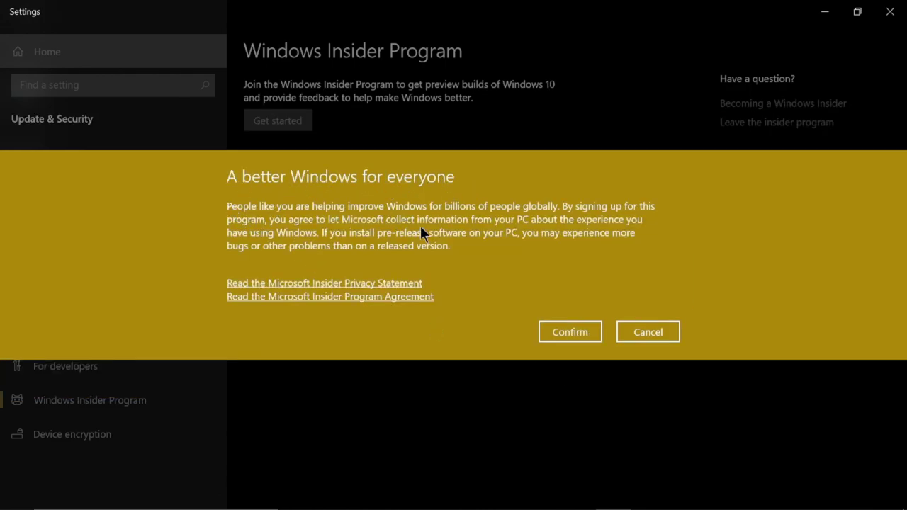
left_click(577, 330)
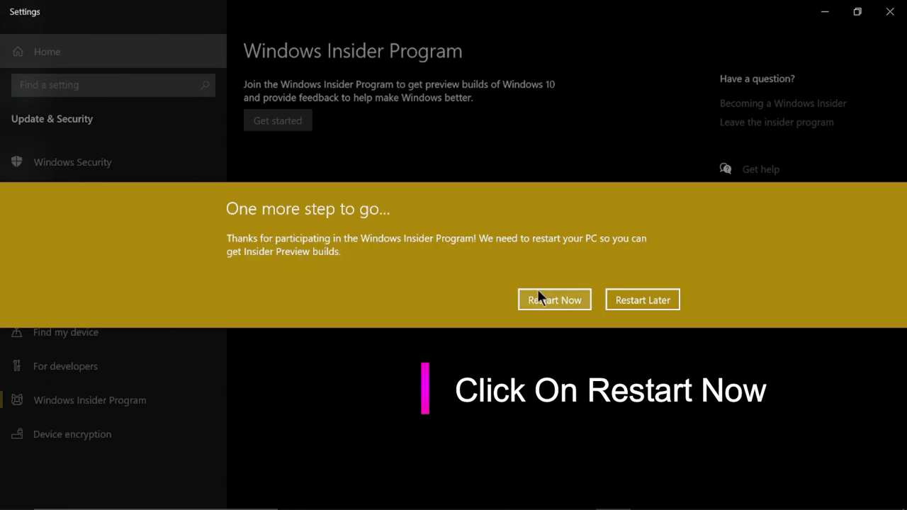
left_click(554, 300)
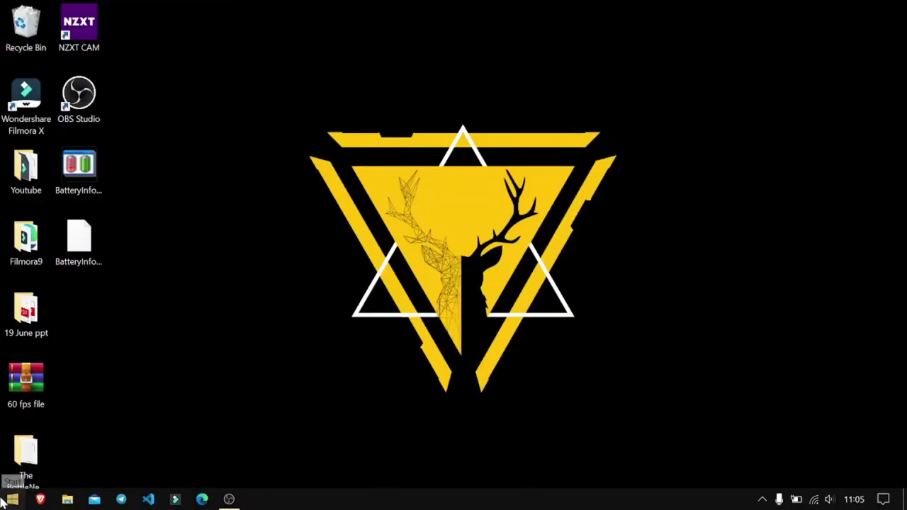
- Check the selected Insider channel on the Windows Insider Program page in the Update & Security settings
left_click(12, 499)
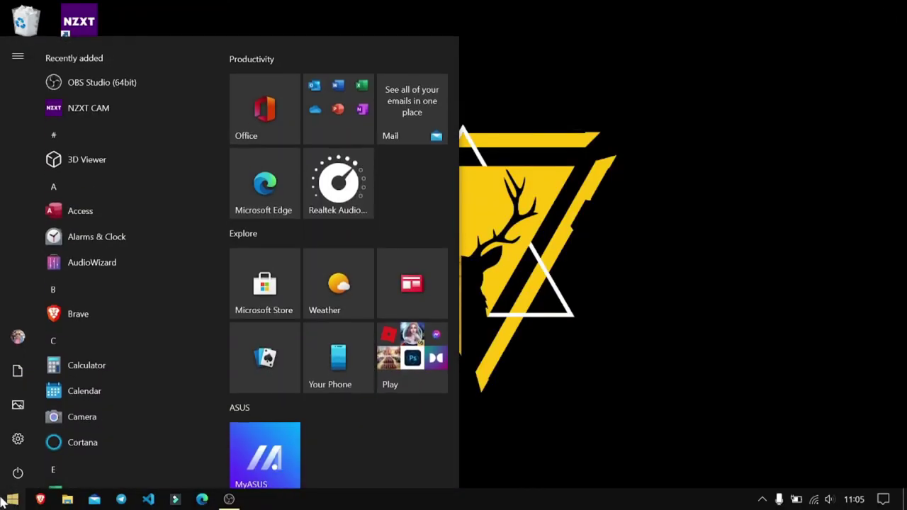
left_click(19, 439)
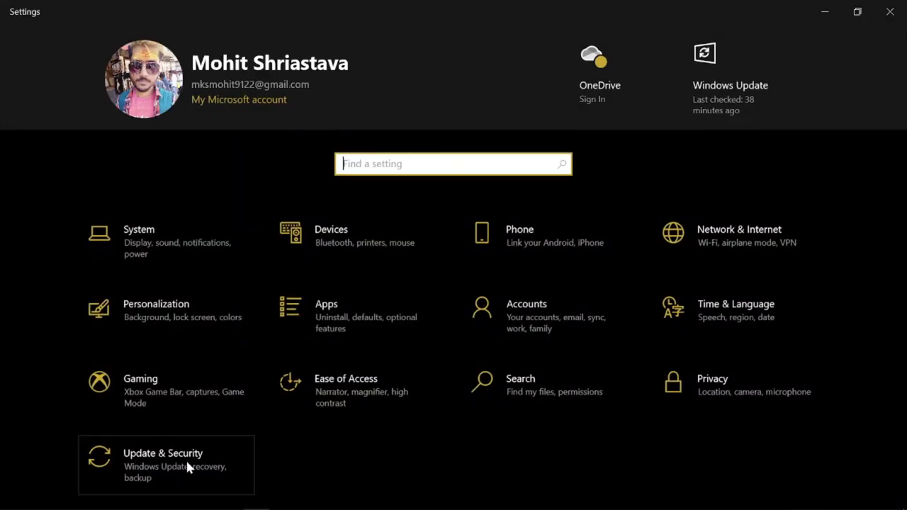
left_click(234, 445)
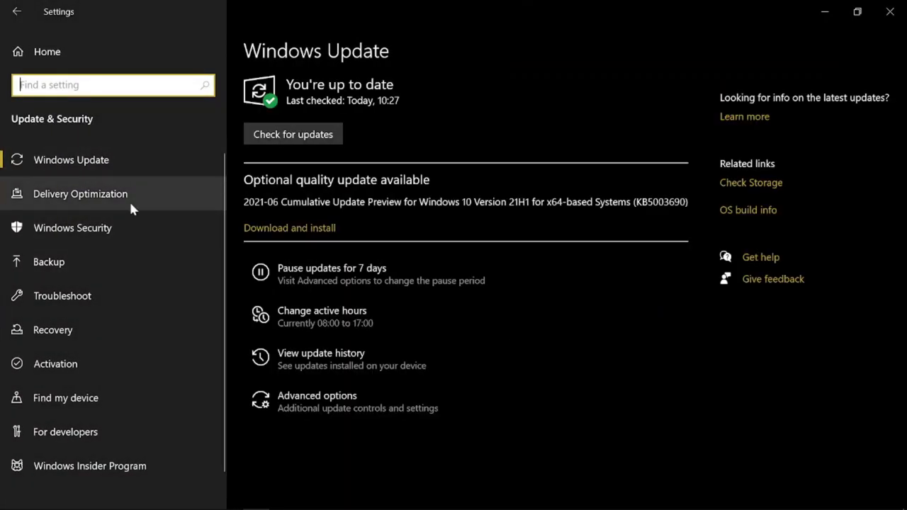
left_click(90, 472)
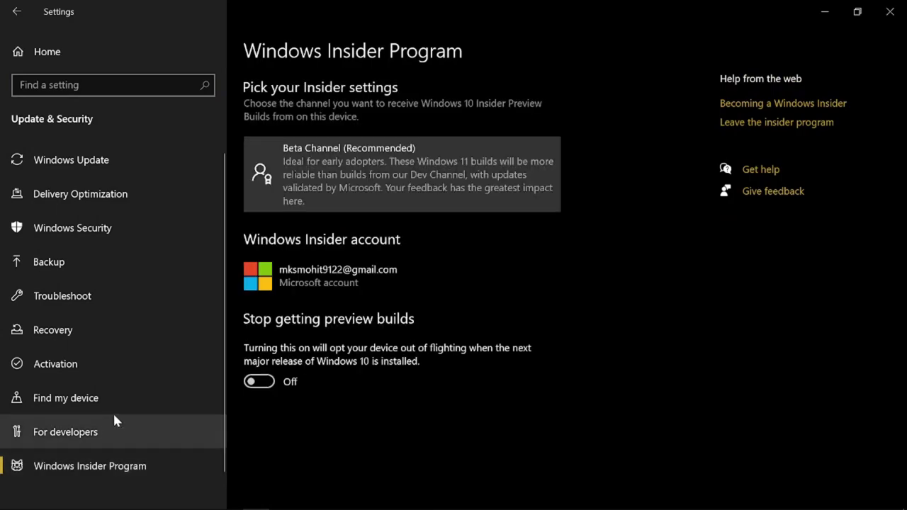
left_click(373, 174)
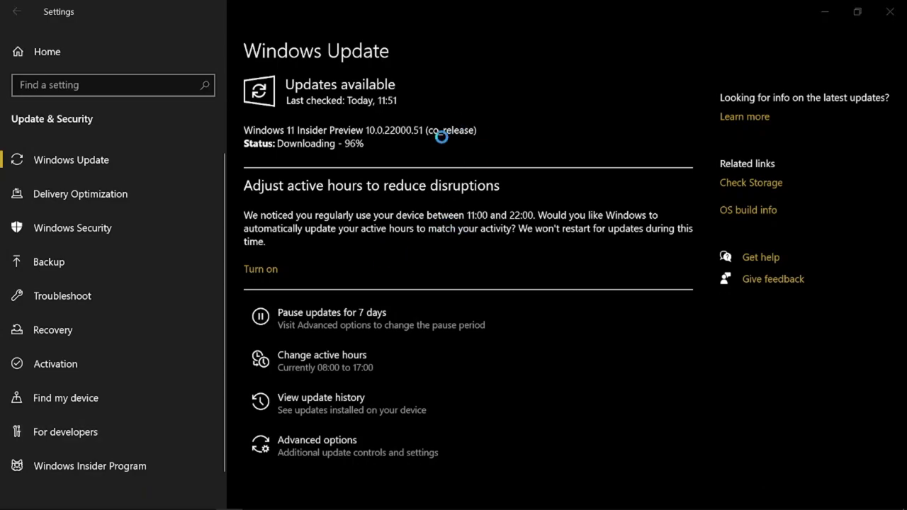
- Restart the PC to install the downloaded Windows 11 Insider Preview 10.0.22000.51 update
left_click(369, 148)
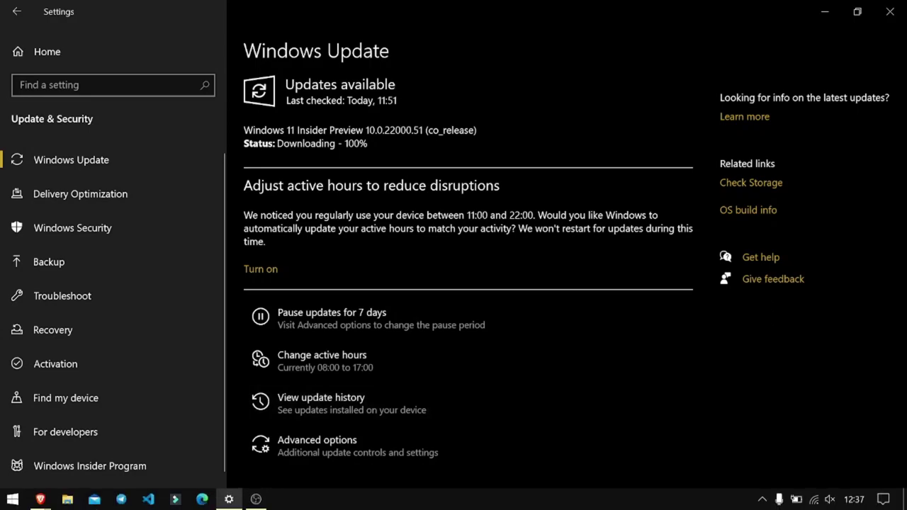
mouse_move(296, 146)
left_mouse_down()
mouse_move(340, 145)
mouse_move(293, 156)
left_mouse_up()
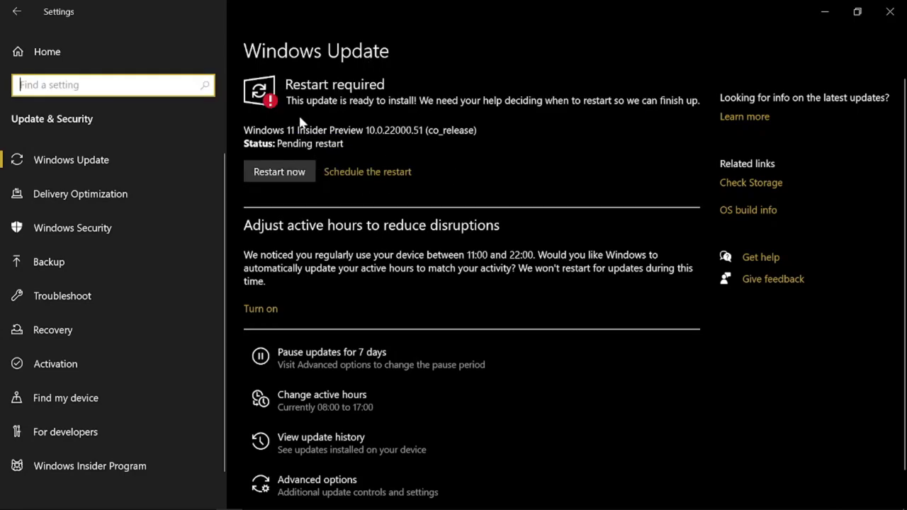
left_click(283, 175)
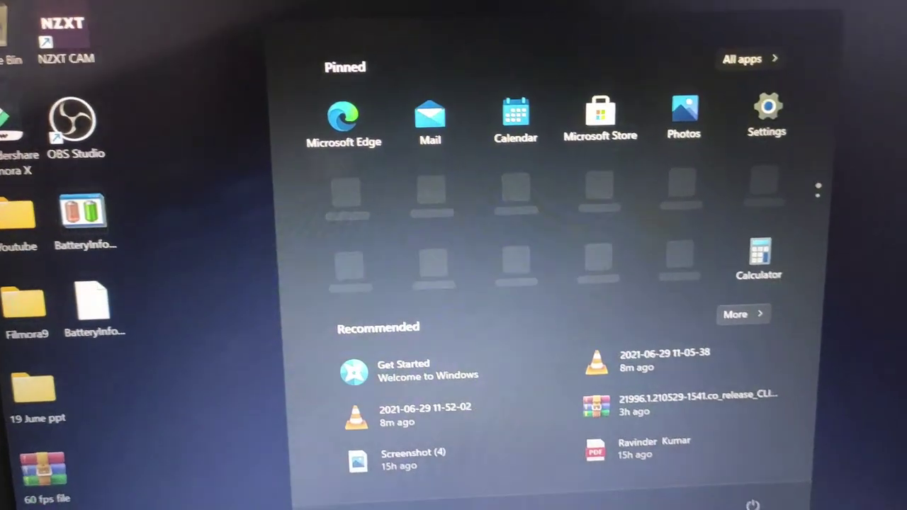
key("Escape")
key("super")
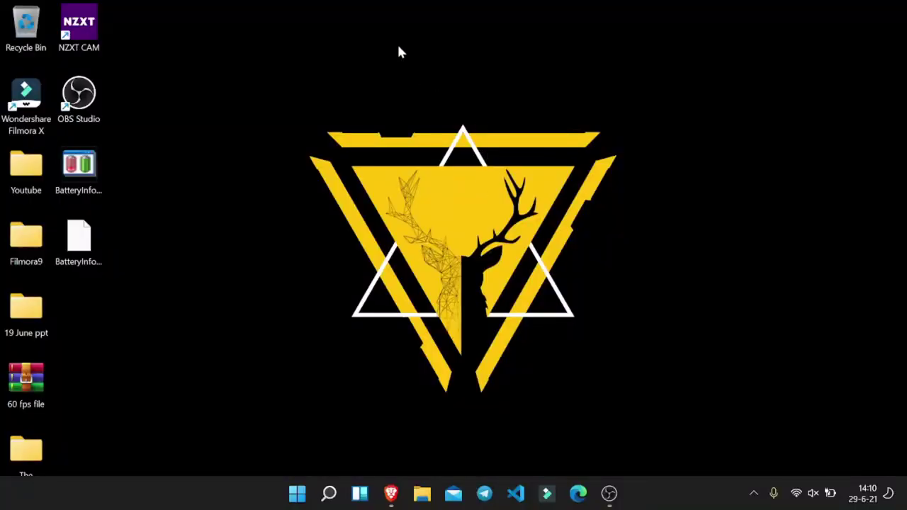
- Examine the desktop context menu's View, Sort by and New item options, and refresh the desktop from its extended options
right_click(400, 49)
mouse_move(528, 69)
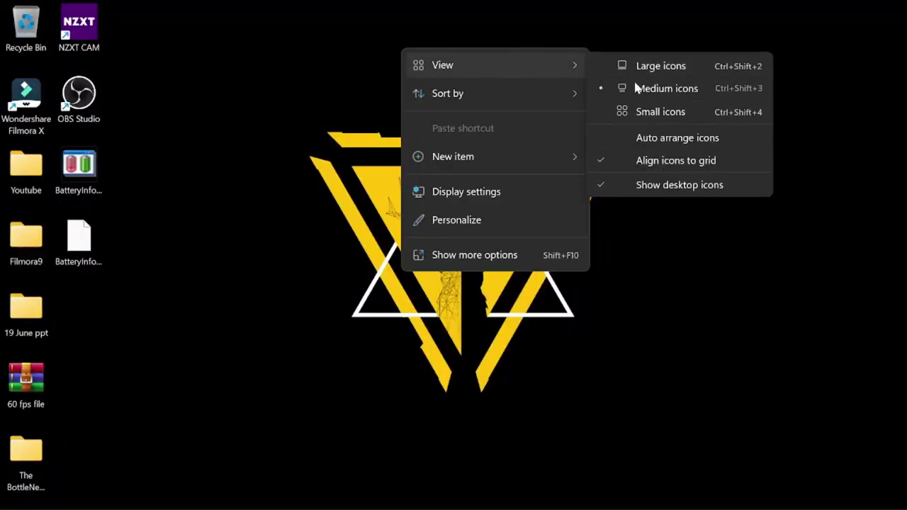
mouse_move(551, 89)
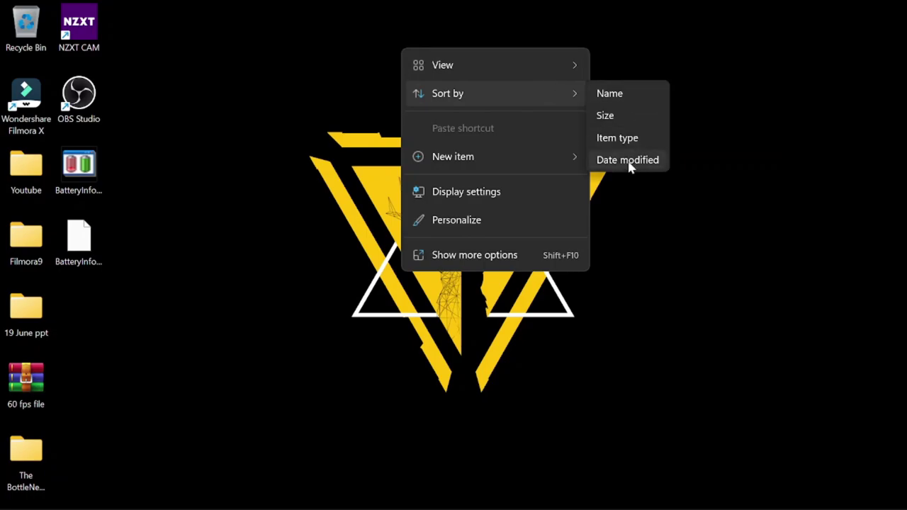
mouse_move(554, 156)
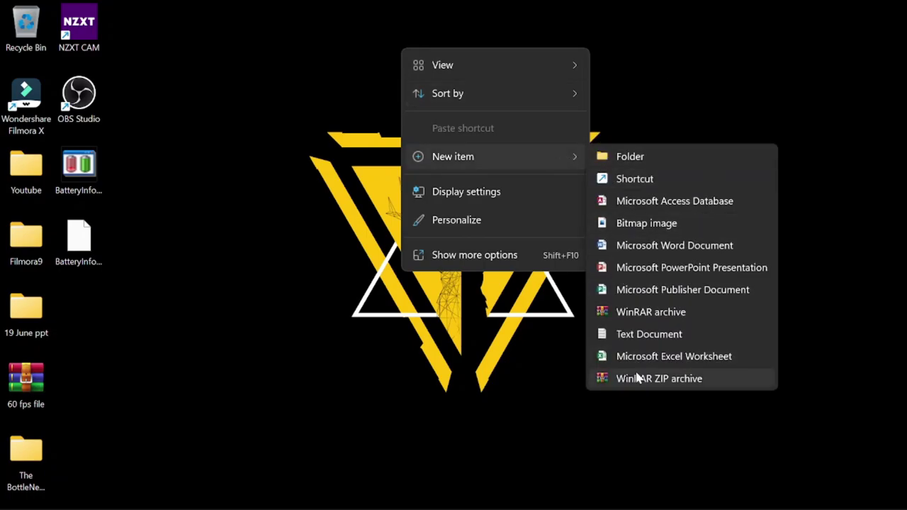
left_click(536, 260)
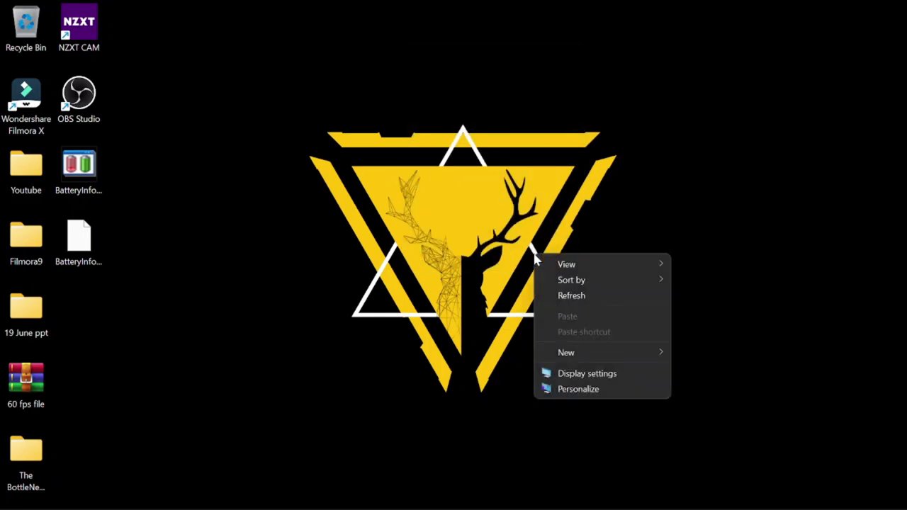
left_click(579, 297)
- Examine the Start menu's pinned and recommended items and look through the full list of installed apps
key("super")
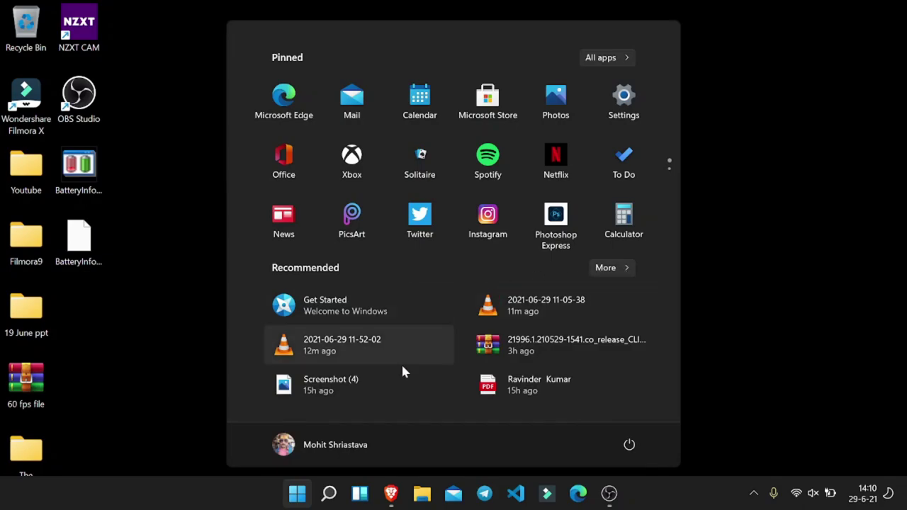
left_click(604, 57)
scroll(467, 241, "down", 5)
scroll(468, 241, "down", 10)
key("super")
key("super")
key("super")
key("super")
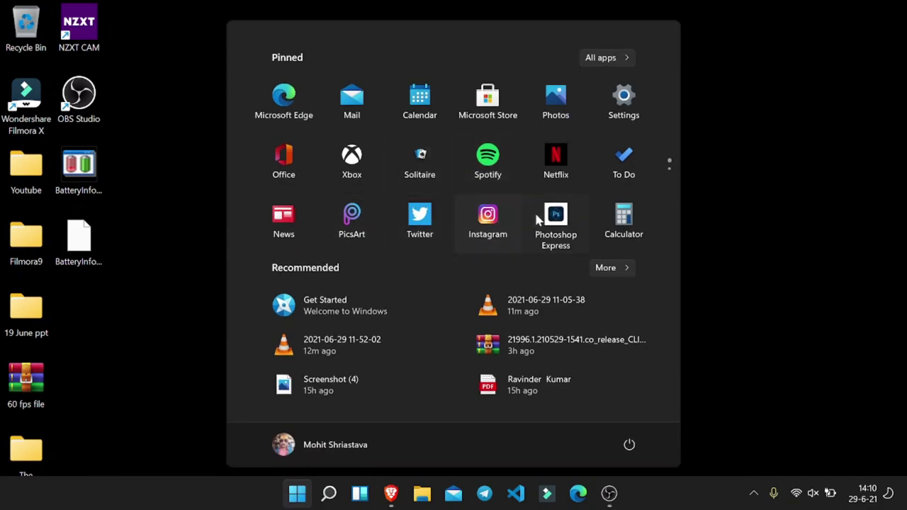
left_click(215, 255)
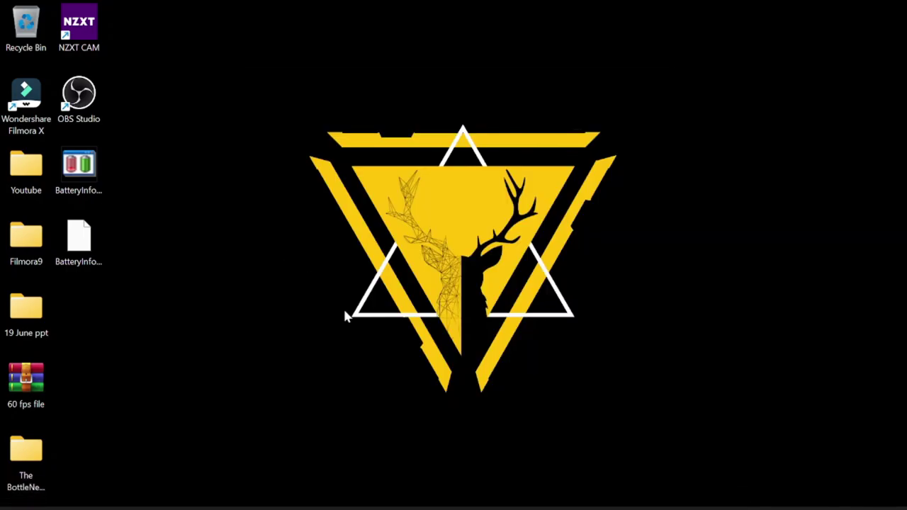
- Switch to File Explorer and view the folders and drives of This PC
left_click(423, 496)
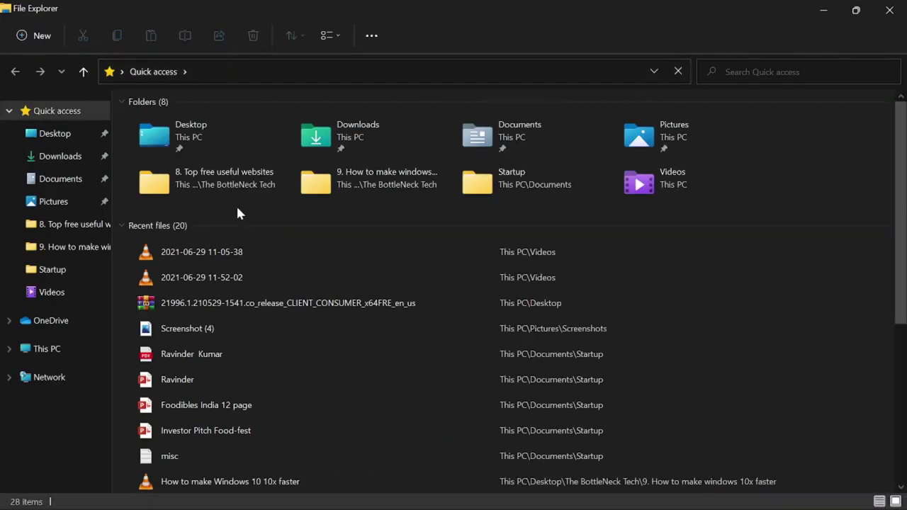
left_click(41, 349)
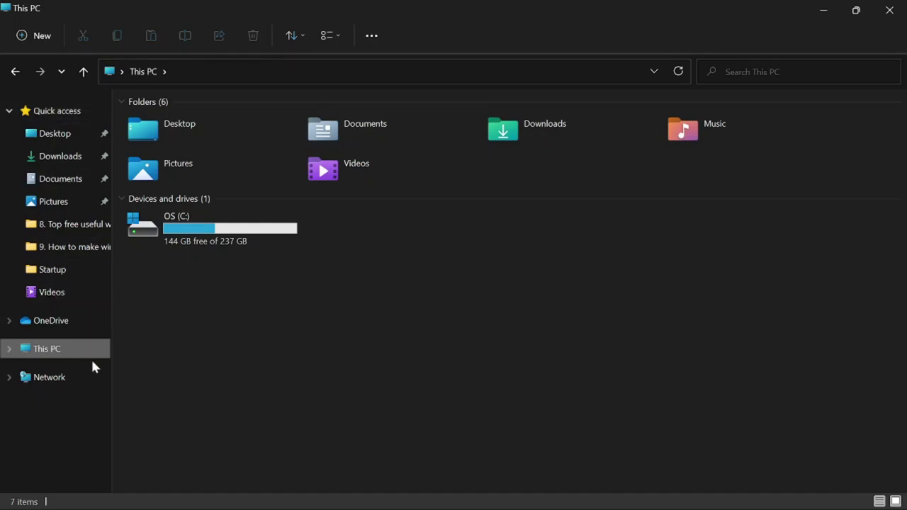
- Close File Explorer and look through the list of System categories in the Settings app
left_click(890, 10)
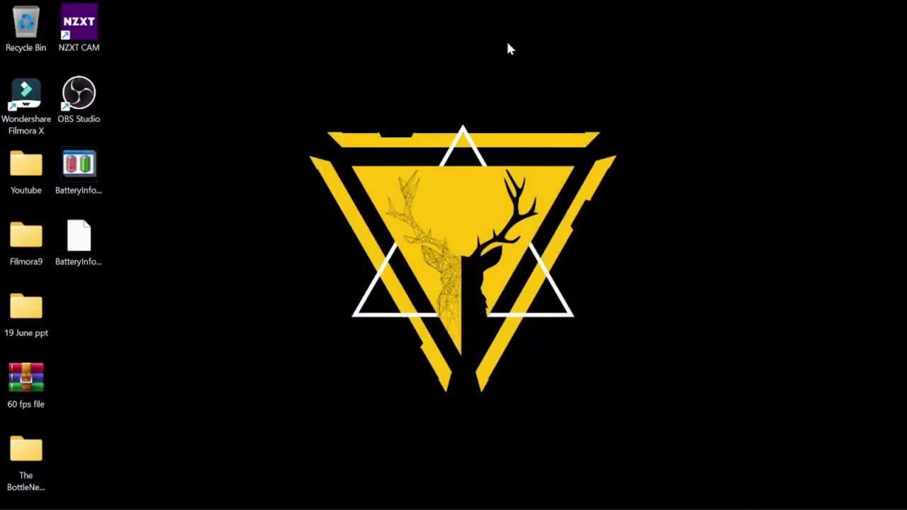
key("super+i")
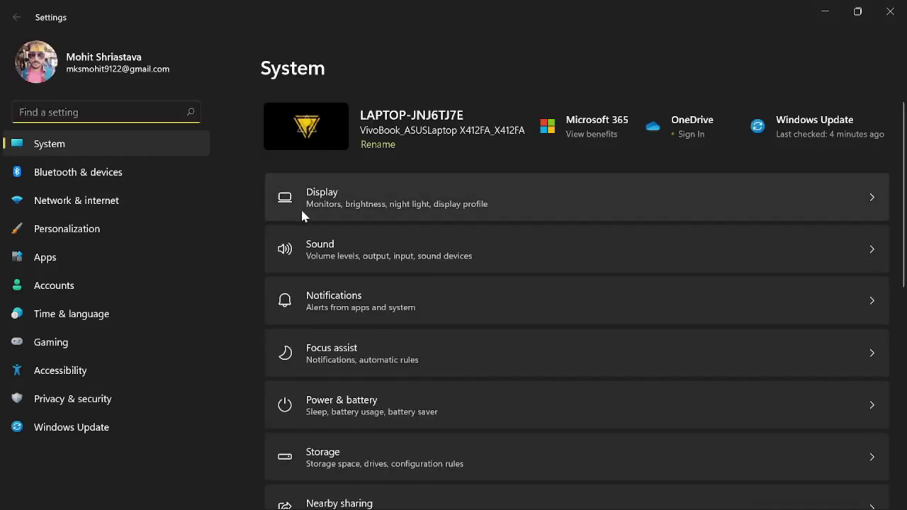
scroll(463, 318, "down", 7)
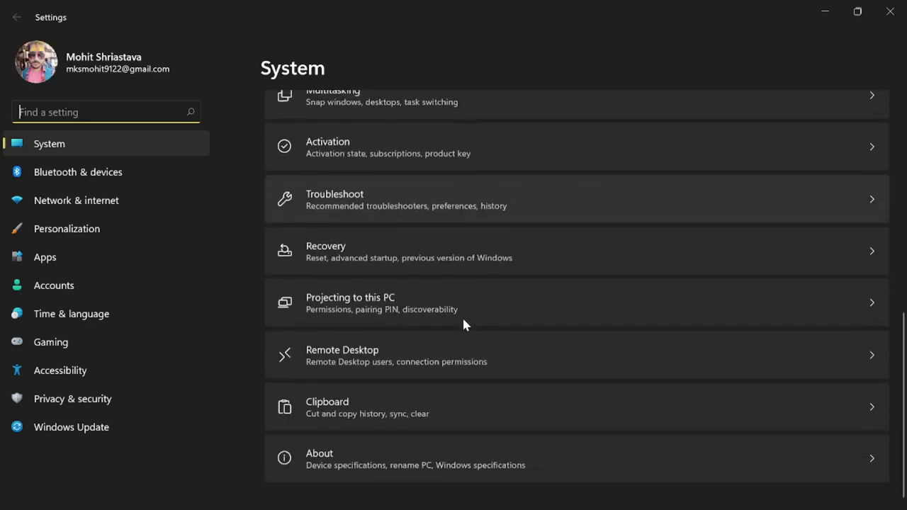
scroll(459, 320, "up", 3)
scroll(459, 323, "up", 3)
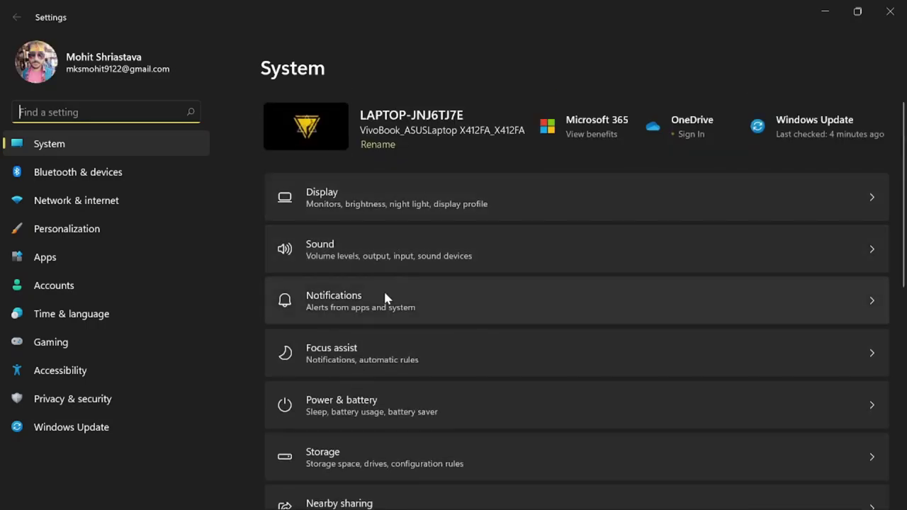
scroll(435, 369, "down", 7)
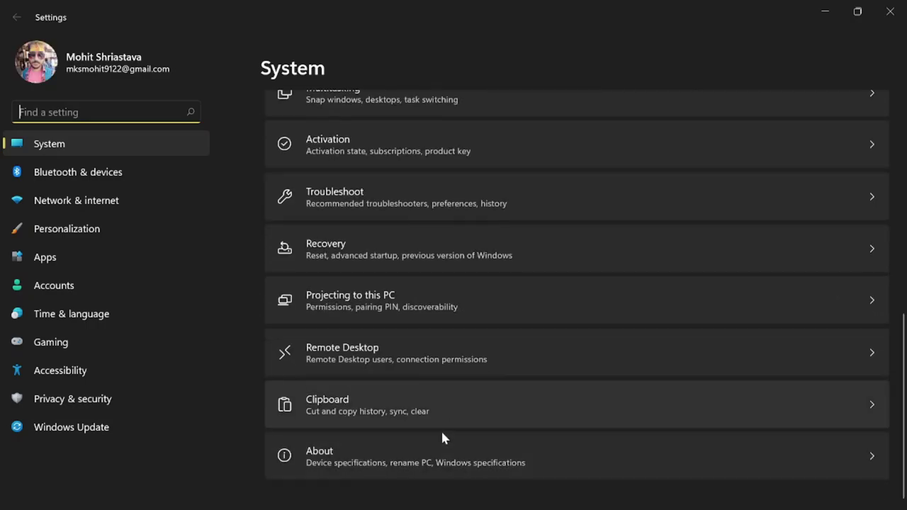
- View the device and Windows specifications on the System settings' About page
left_click(383, 464)
scroll(395, 353, "down", 5)
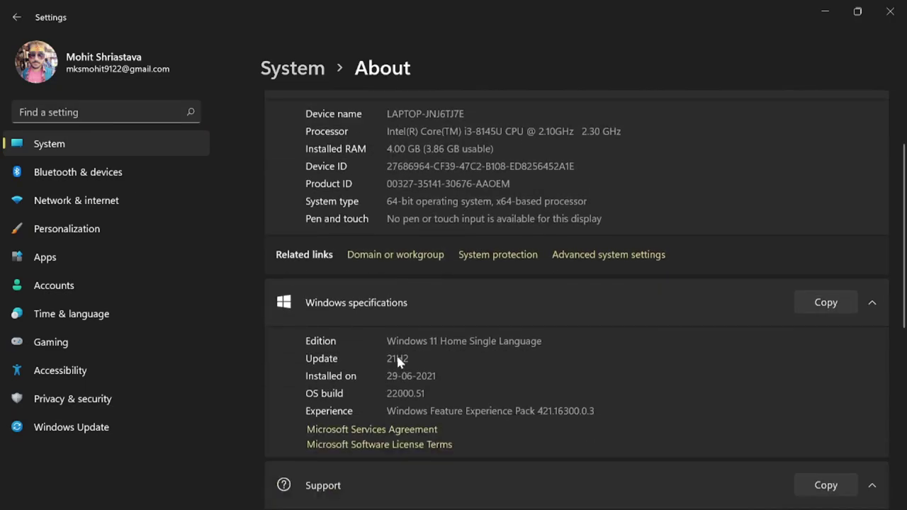
scroll(488, 382, "down", 3)
- Look over the Gaming and Windows Update settings pages and return to the System page
left_click(42, 342)
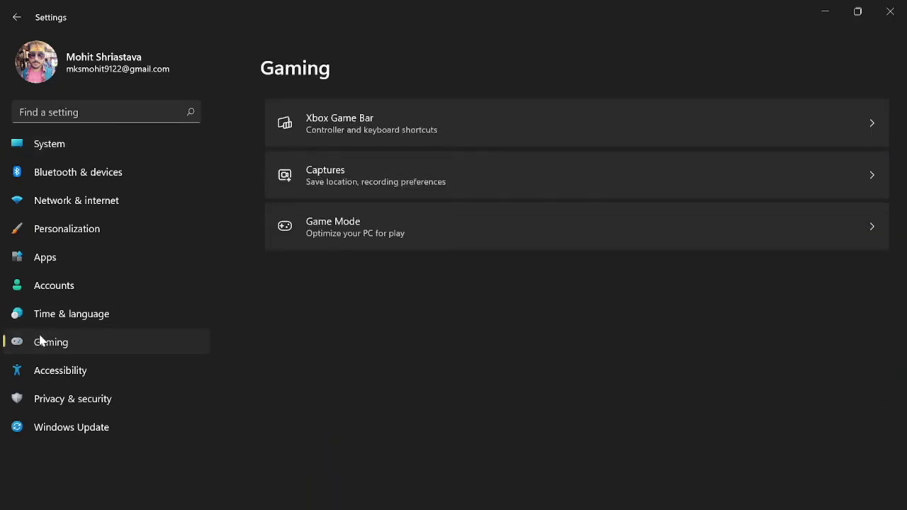
left_click(49, 144)
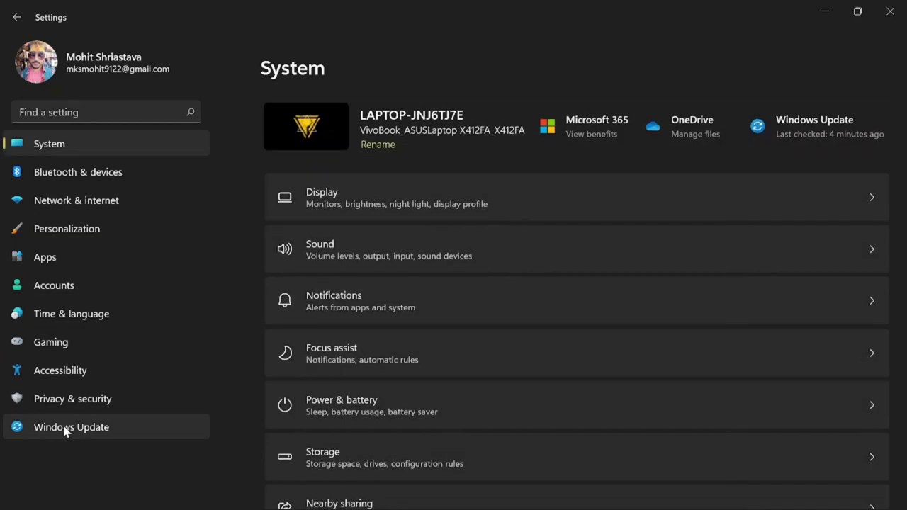
left_click(65, 429)
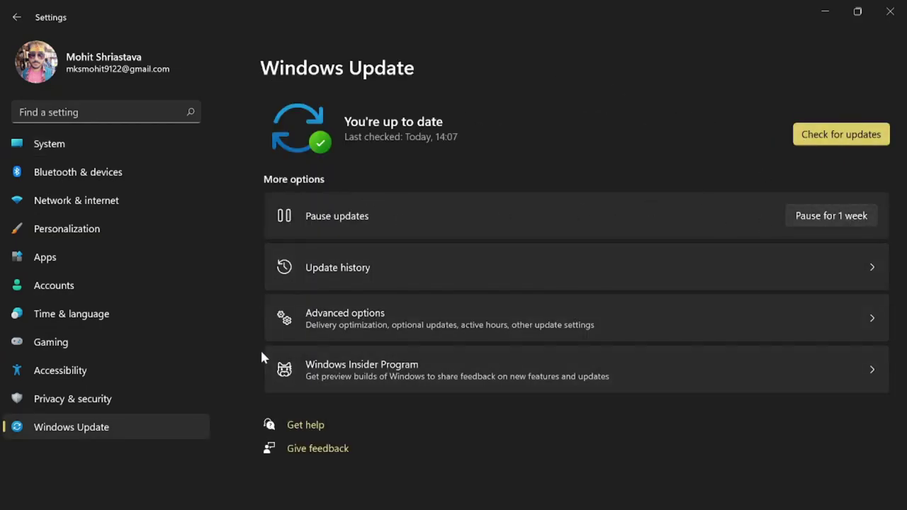
left_click(62, 142)
scroll(537, 383, "down", 5)
scroll(531, 192, "up", 5)
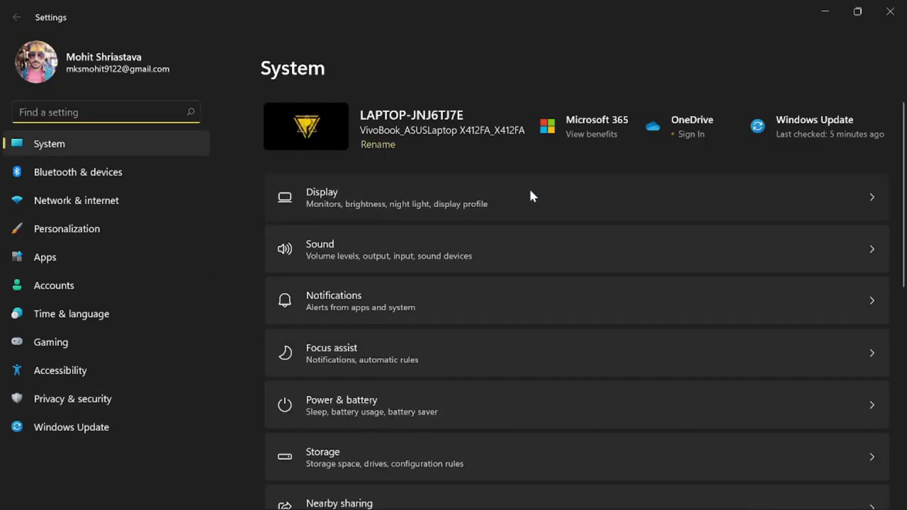
- Examine the Display settings for brightness, night light, scale and resolution
left_click(531, 195)
scroll(507, 355, "down", 1)
scroll(498, 304, "down", 3)
left_click(409, 424)
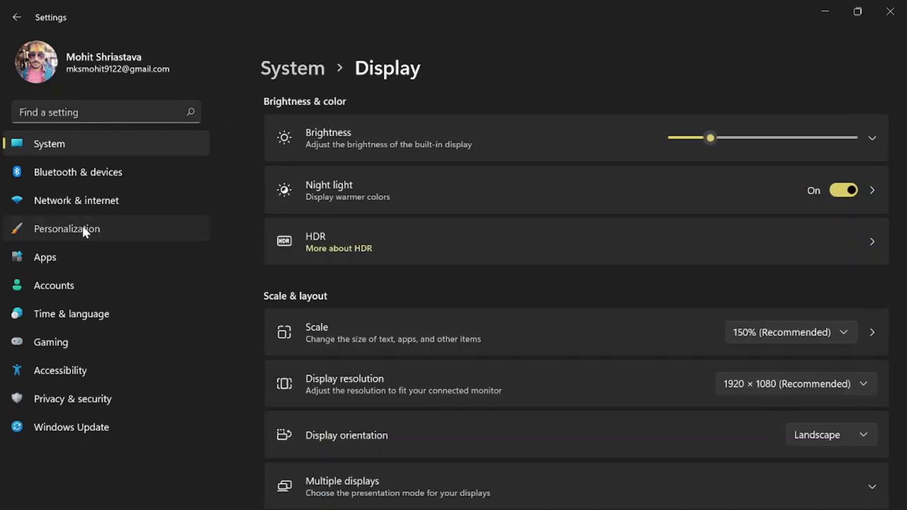
- View the Personalization settings with the available themes and the background, color and lock screen categories
left_click(83, 229)
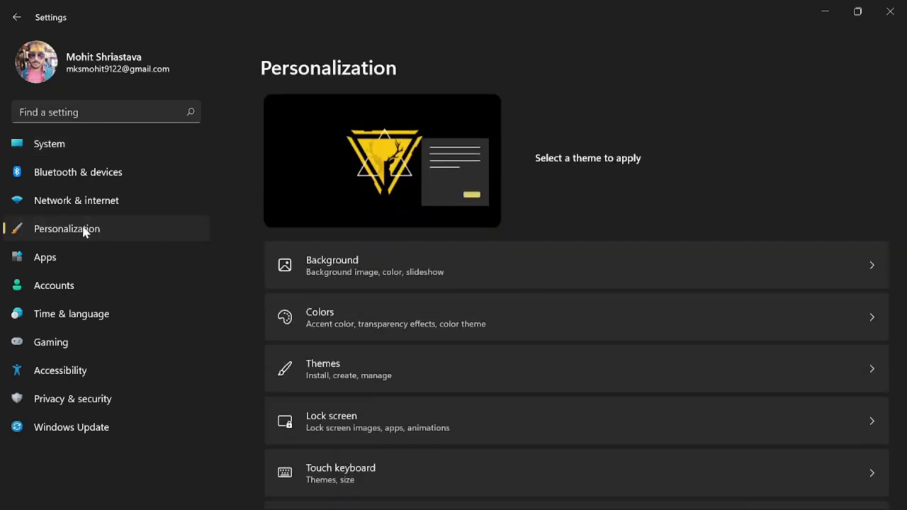
scroll(489, 376, "down", 1)
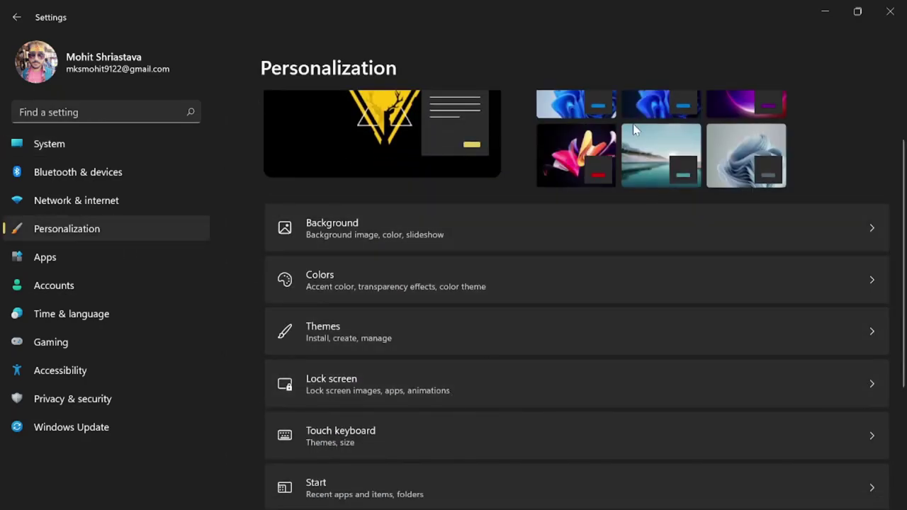
scroll(631, 163, "up", 2)
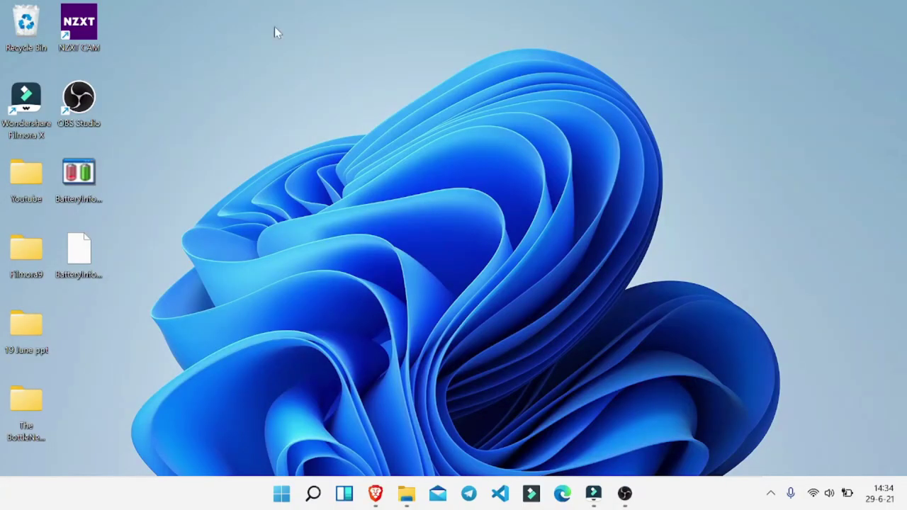
- Refresh the desktop from the extended options of its context menu
right_click(276, 29)
left_click(374, 301)
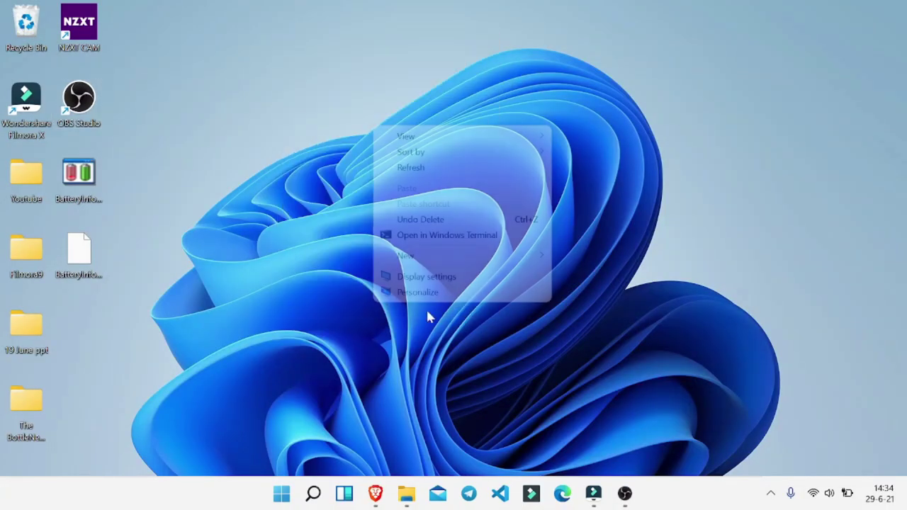
left_click(420, 174)
left_click_drag(296, 86, 735, 344)
left_click_drag(721, 33, 149, 425)
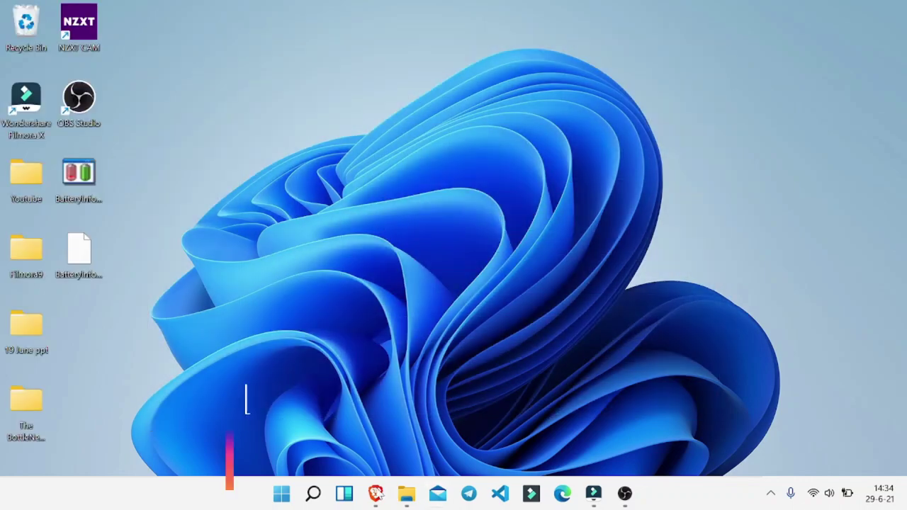
left_click(281, 494)
left_click(281, 494)
left_click(281, 494)
left_click(281, 494)
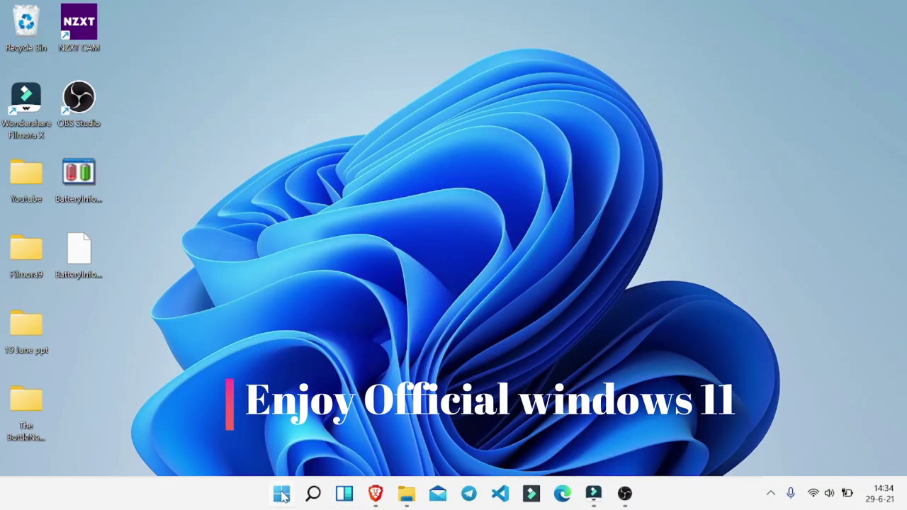